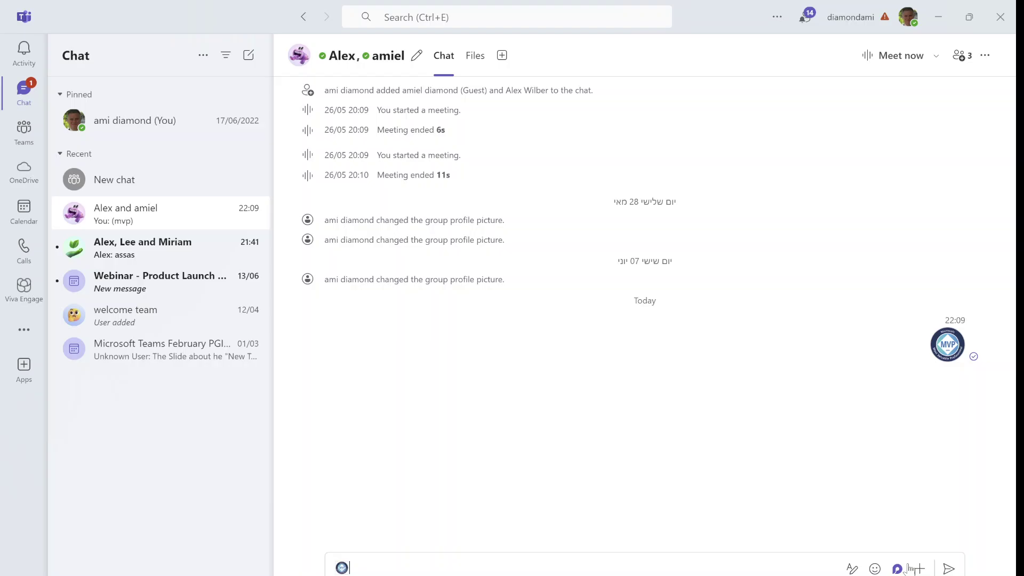
Step: Open the emoji picker's full collection and show the organisation's Customised emoji category
click(875, 569)
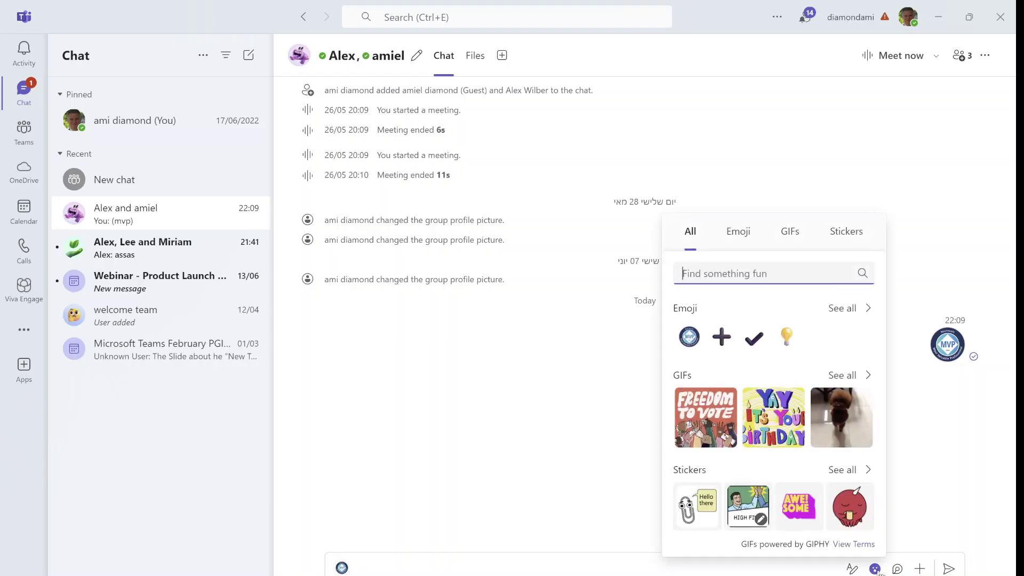
click(739, 238)
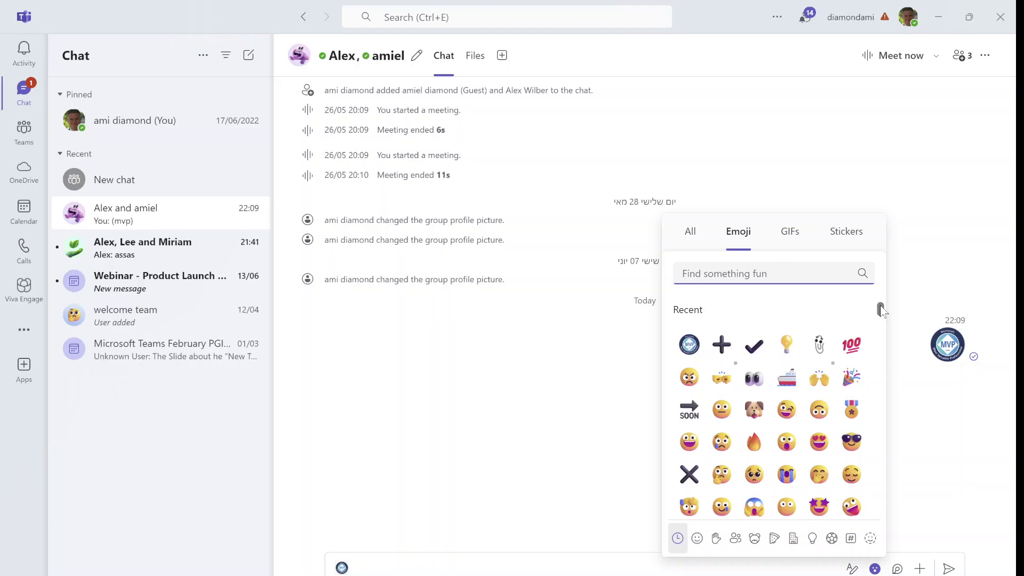
scroll(880, 310, down, 3)
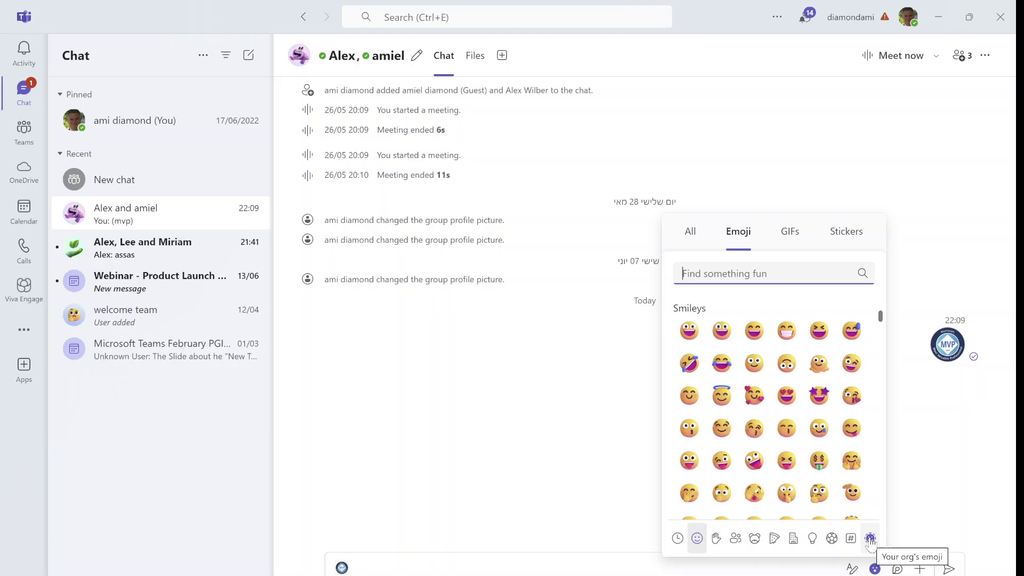
click(870, 538)
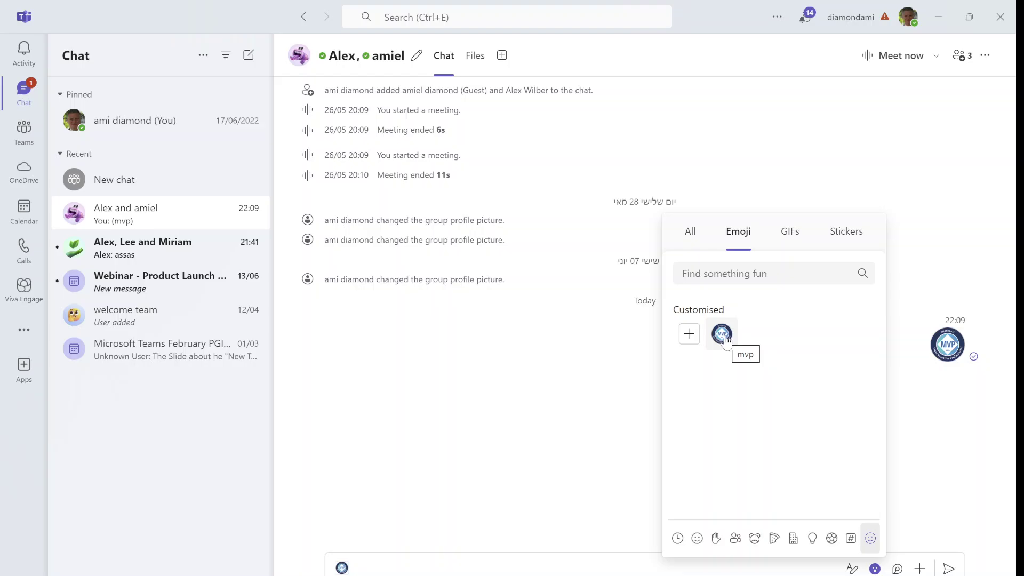
Step: Add Microsoft_365_(2022).svg as custom emoji '365' and send it with the MVP emoji
click(687, 344)
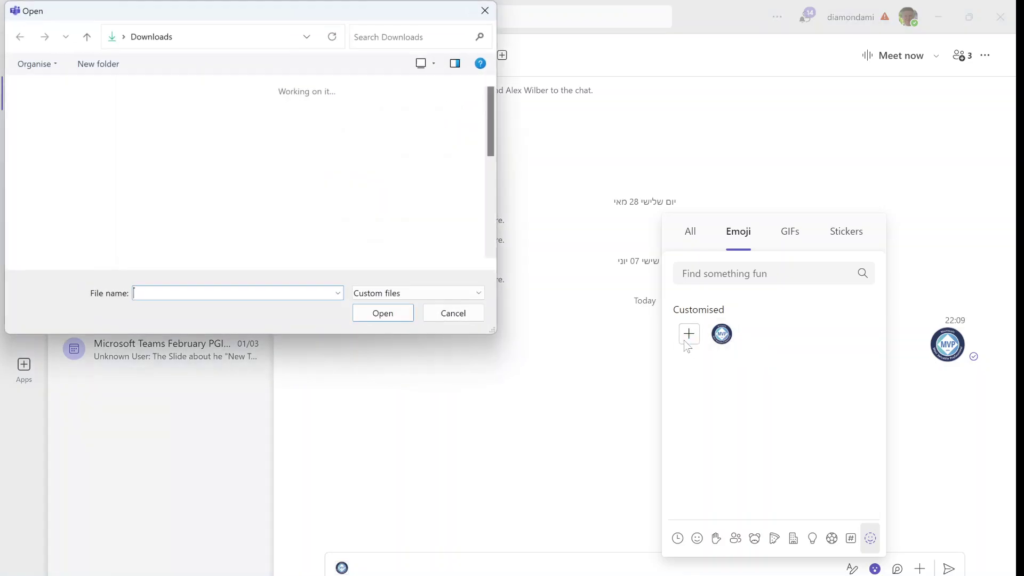
click(193, 147)
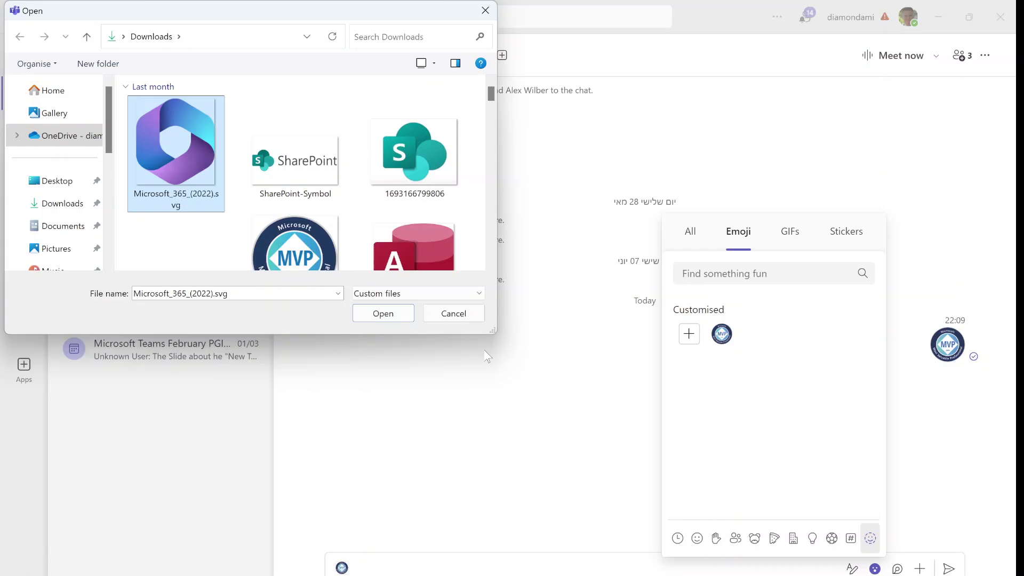
click(384, 313)
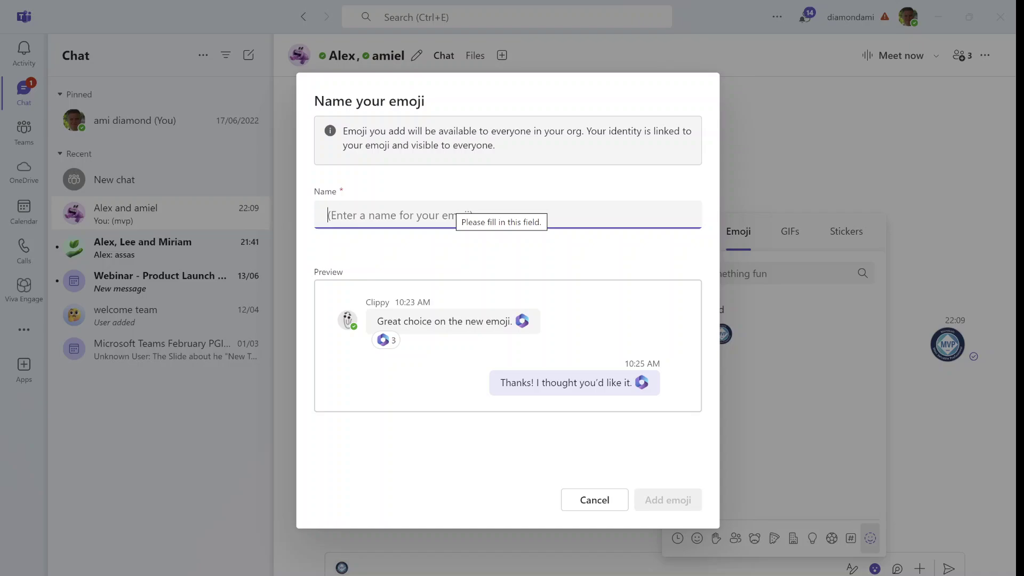
text(365)
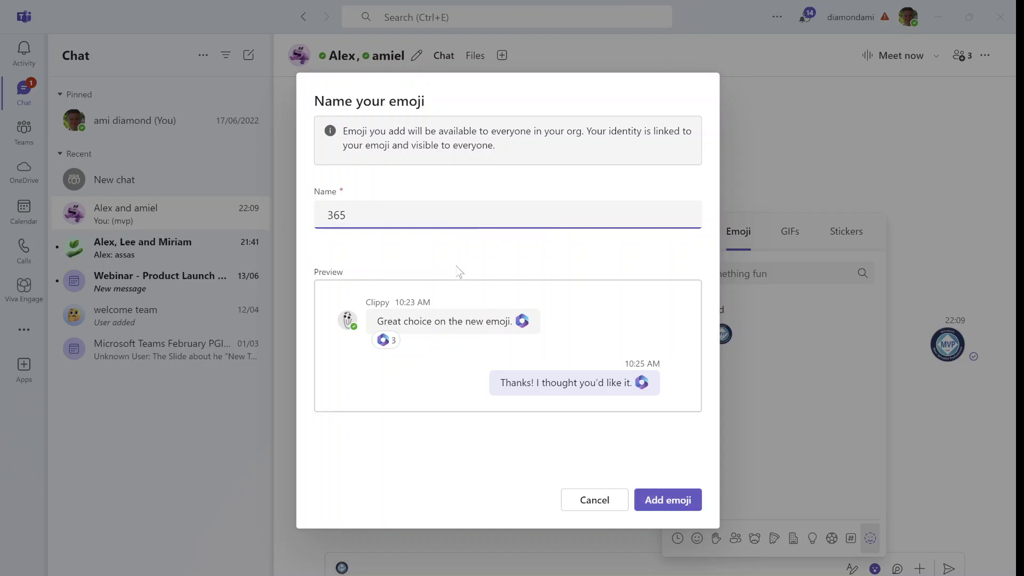
click(668, 501)
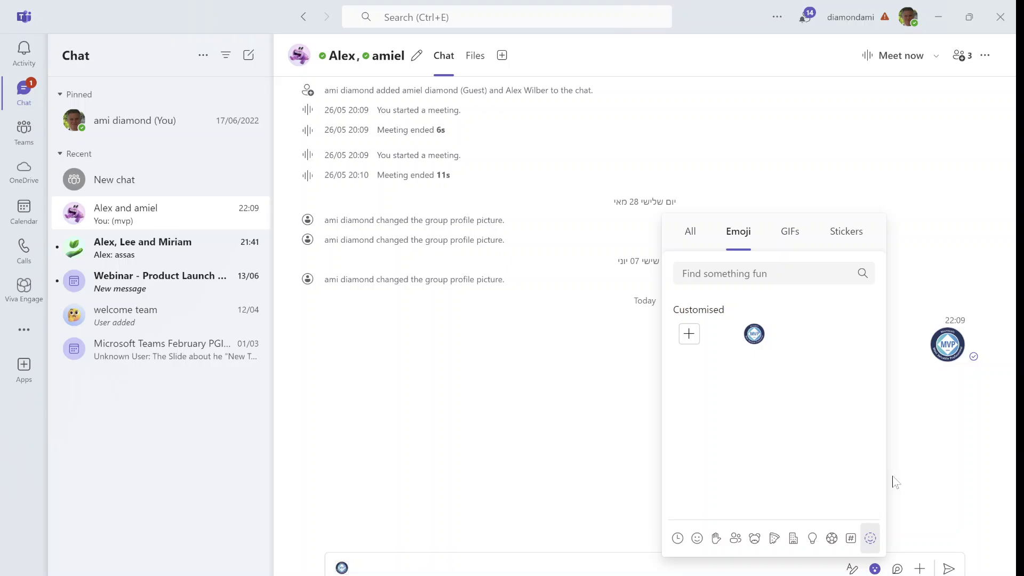
click(722, 335)
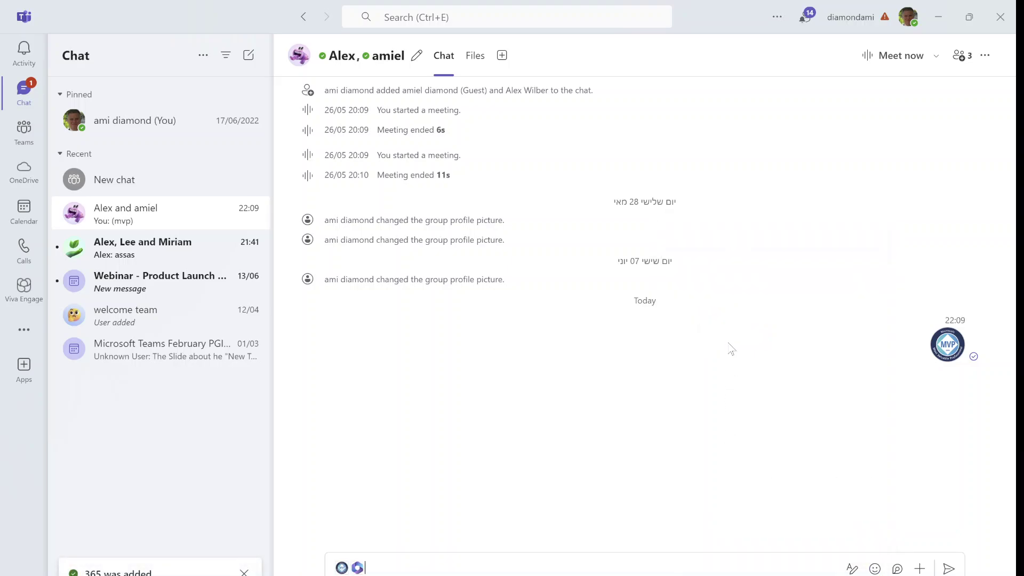
click(949, 568)
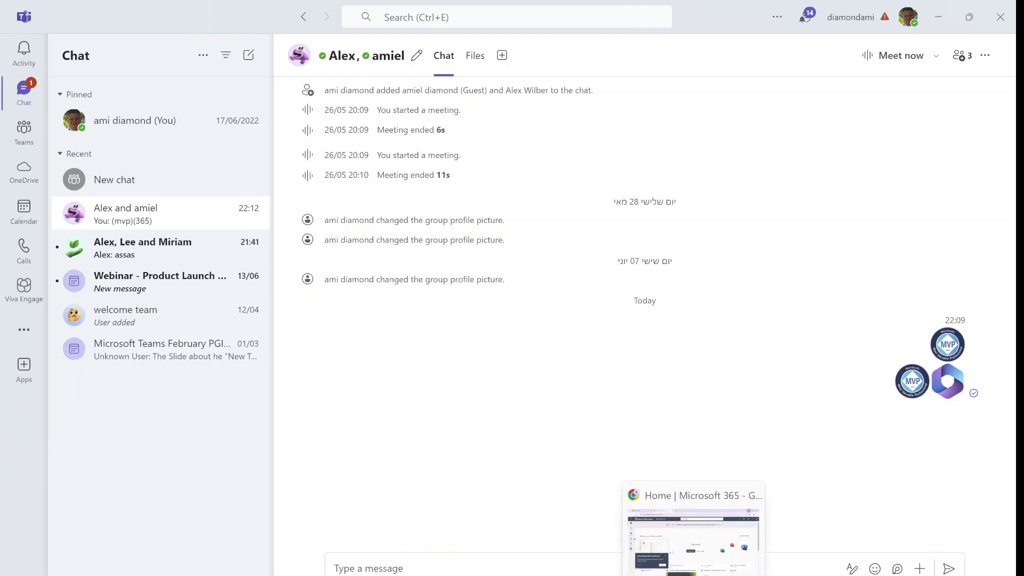
Step: From the Microsoft 365 home page, dismiss the Feed popup and open Admin from the app launcher
click(694, 539)
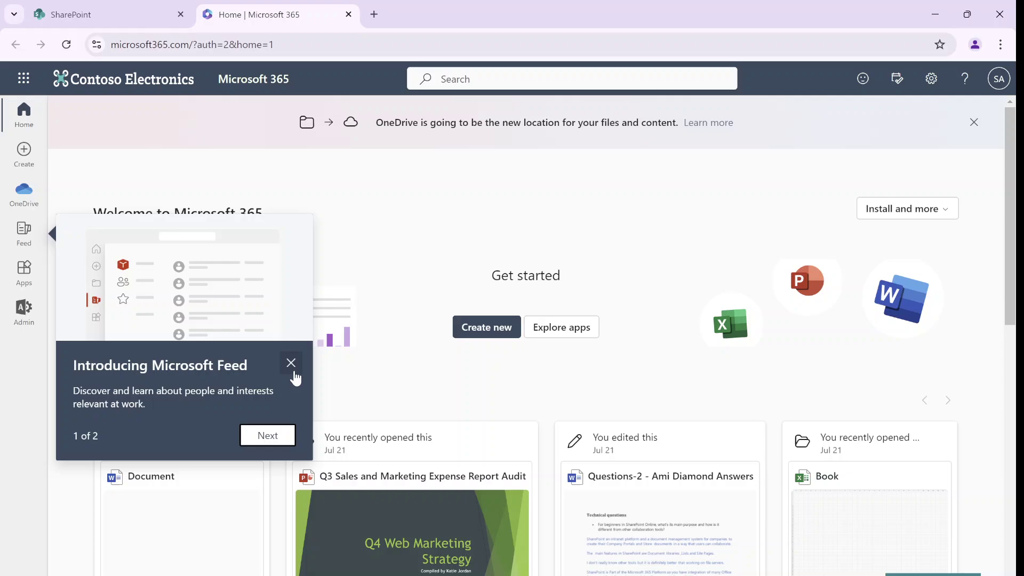
click(291, 364)
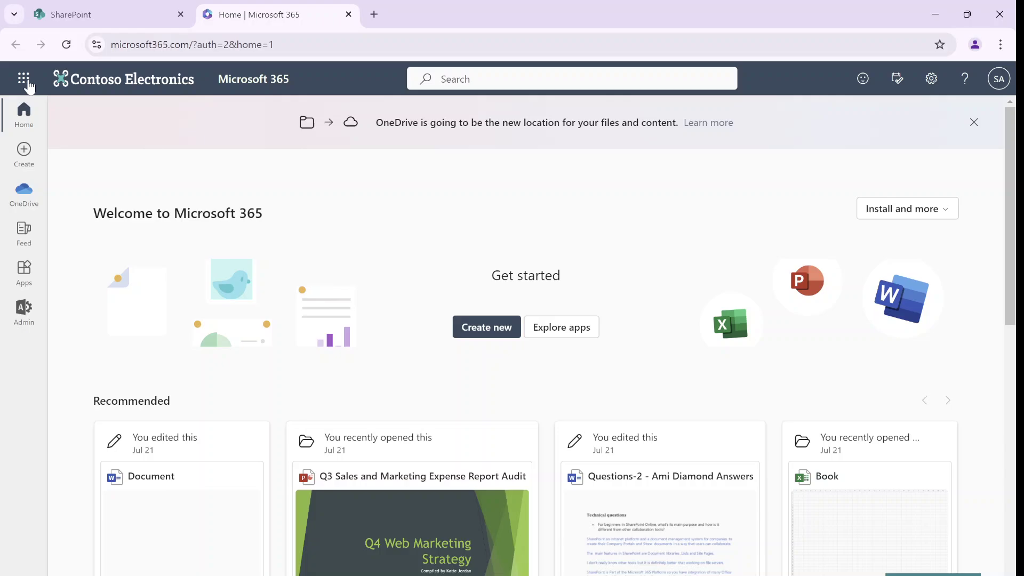
click(26, 80)
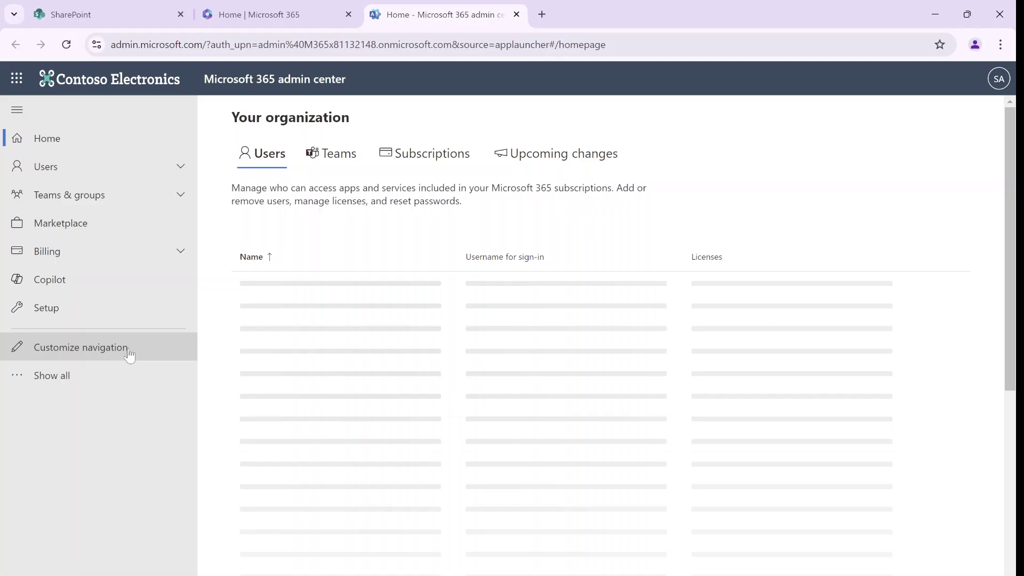
Step: Open the Teams admin center from Show all > Admin centers in the navigation
click(57, 381)
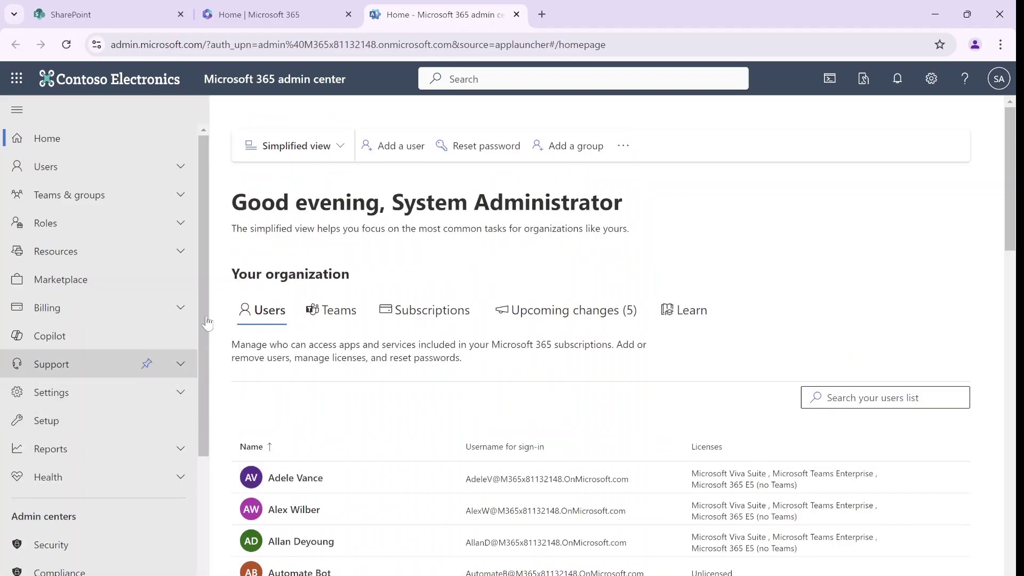
scroll(201, 434, down, 3)
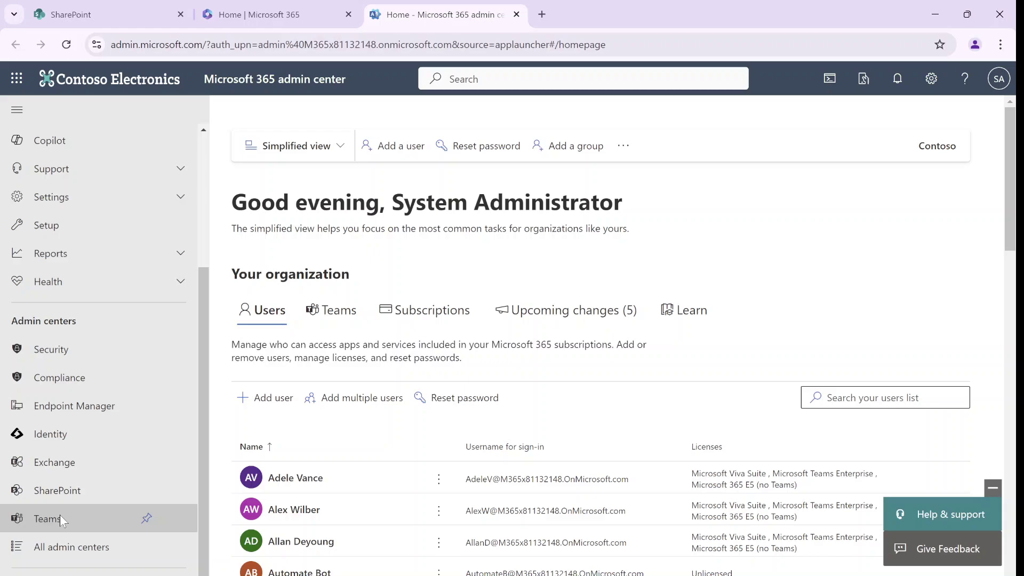
click(60, 517)
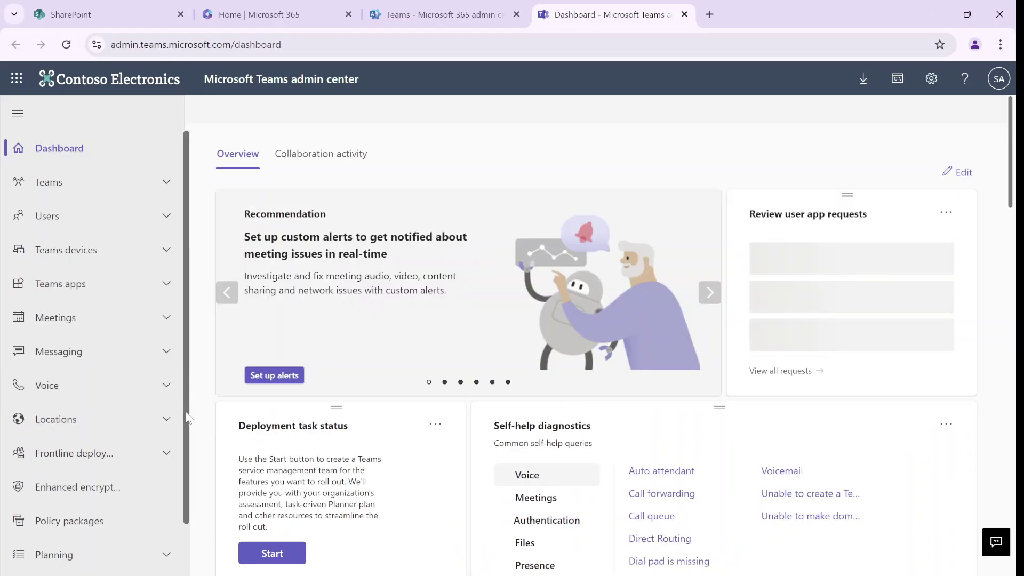
Step: Confirm Use custom emojis is On in Messaging settings, then go to Messaging policies
scroll(157, 406, down, 2)
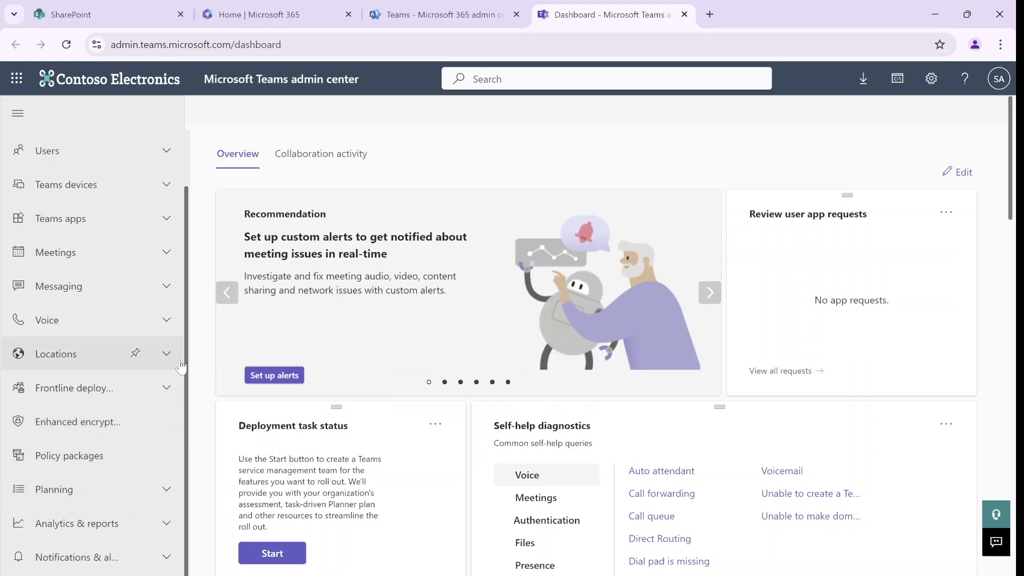
scroll(185, 409, down, 1)
scroll(183, 411, up, 1)
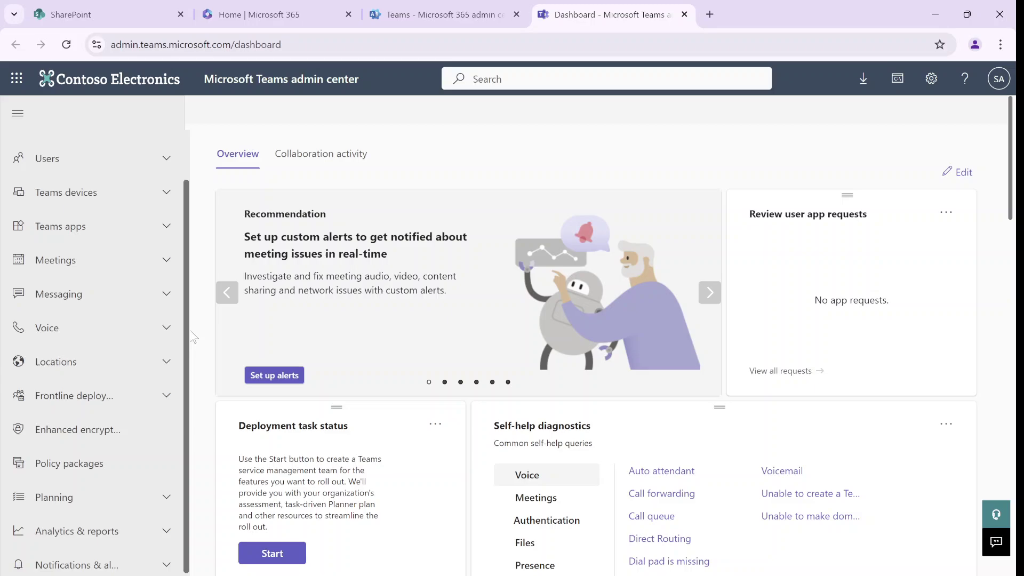
click(83, 298)
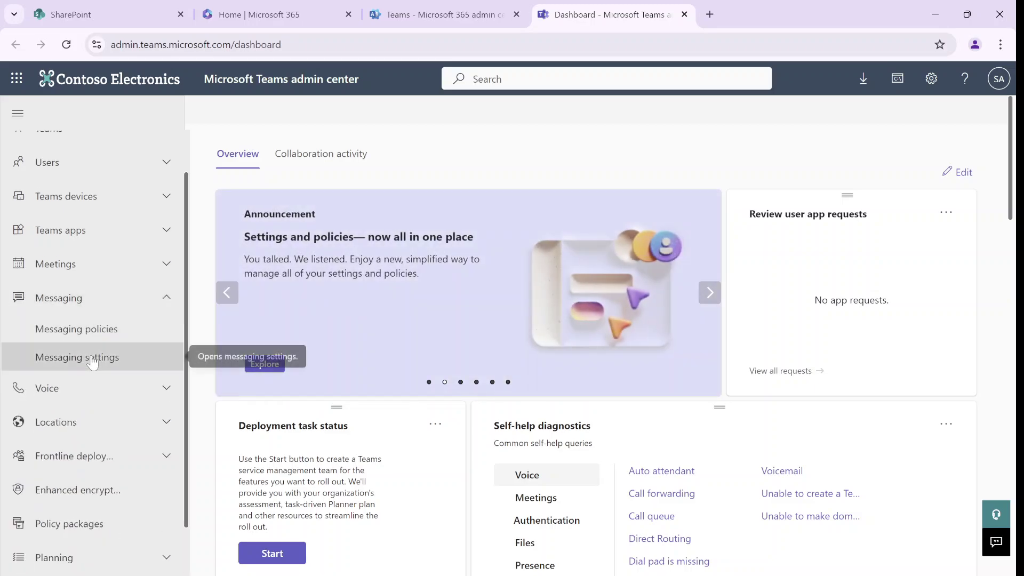
click(80, 357)
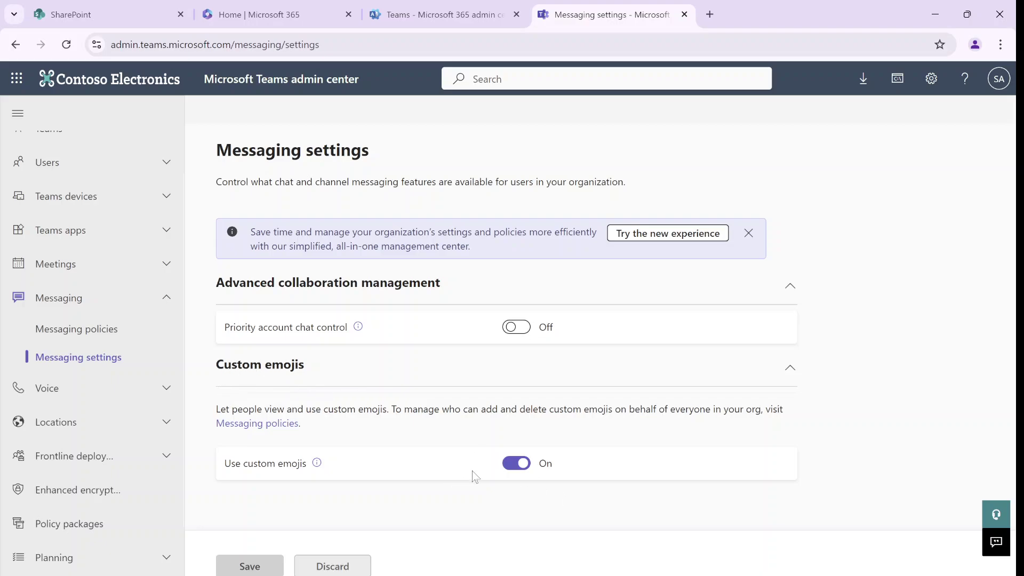
click(96, 335)
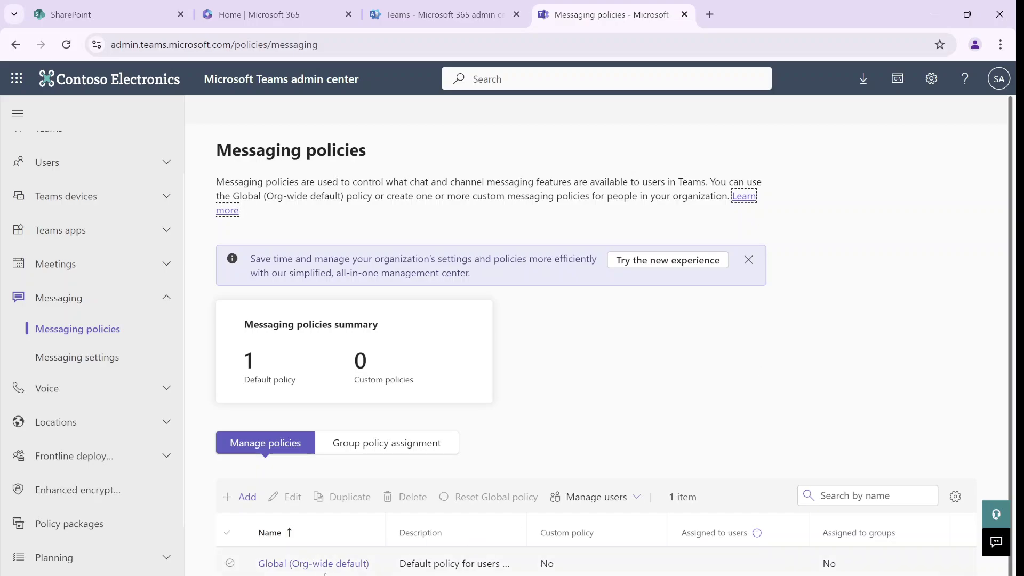
click(305, 567)
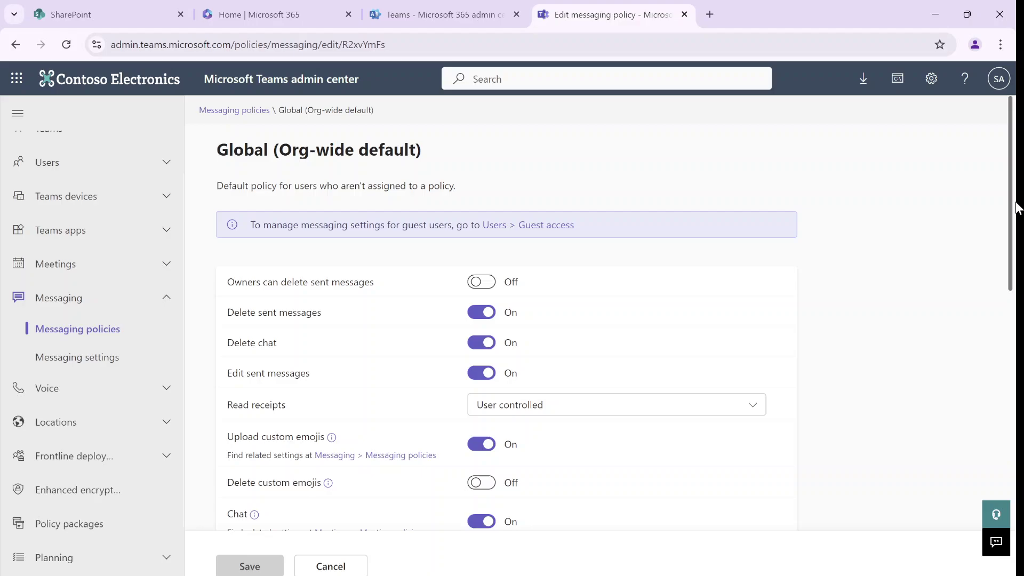
drag(1011, 163, 998, 278)
key(ctrl+f)
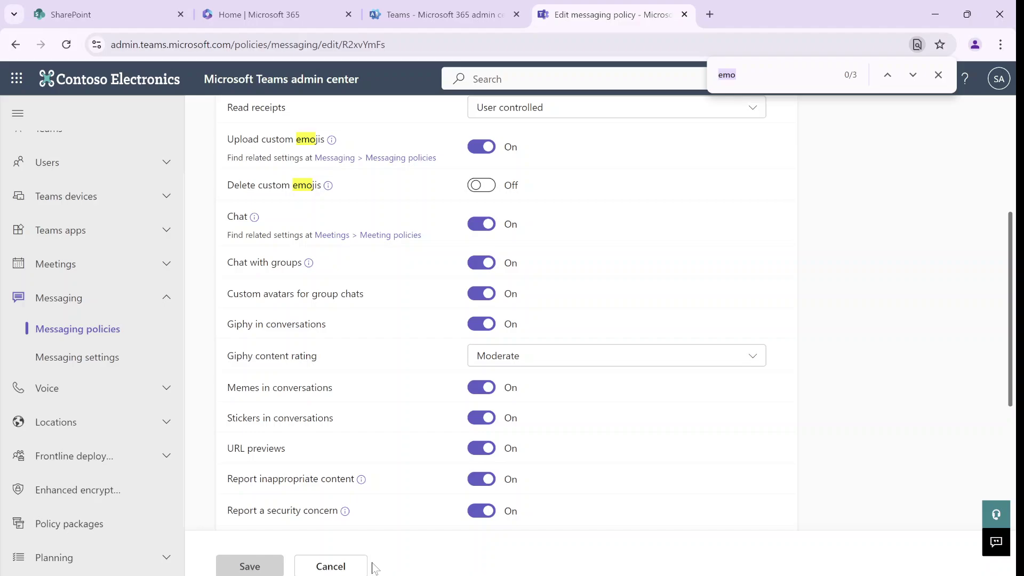
click(362, 566)
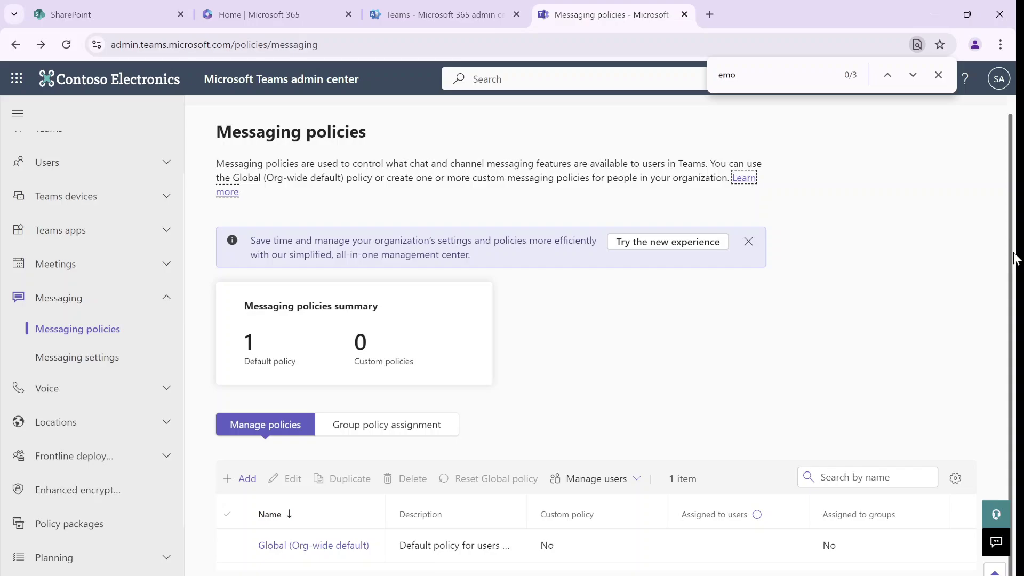
triple_click(1006, 304)
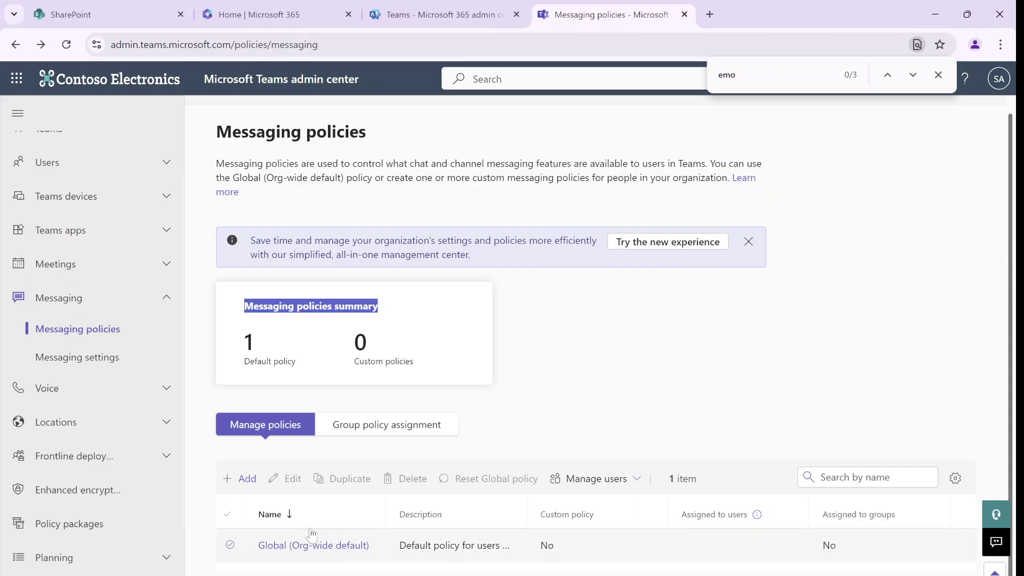
Step: Start a new messaging policy and switch Delete custom emojis to On
click(230, 545)
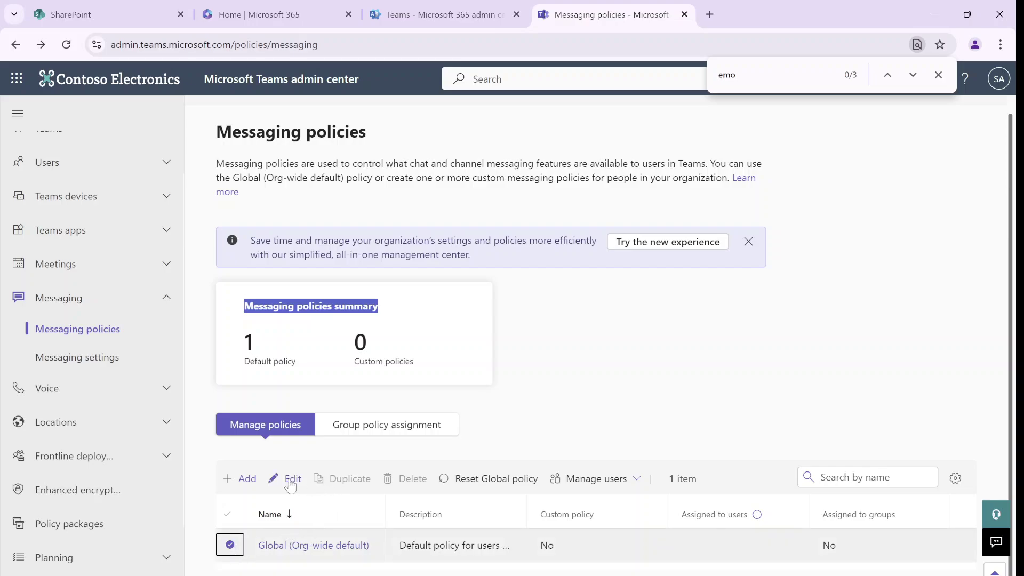
click(249, 479)
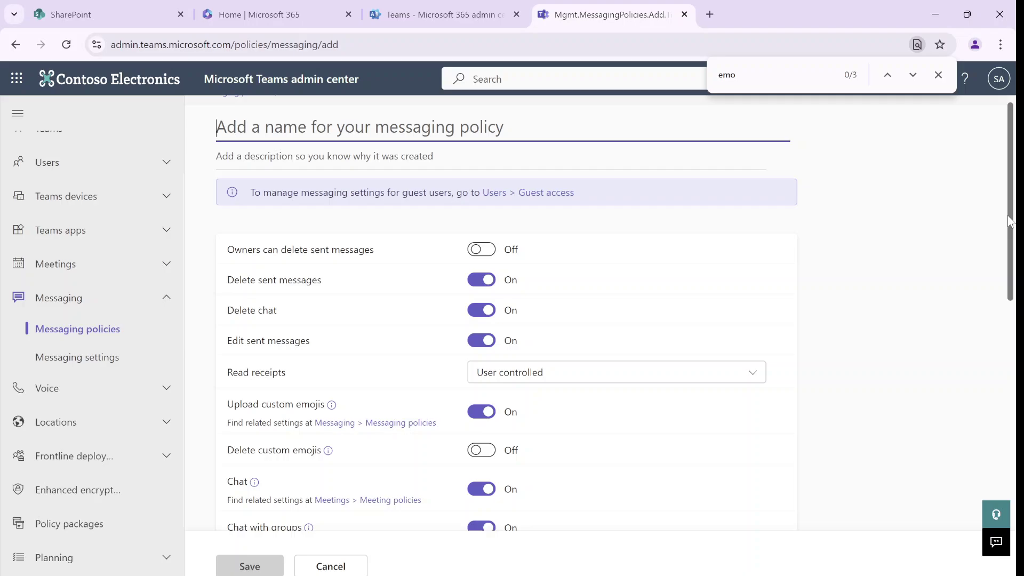
drag(1011, 241, 1005, 317)
key(ctrl+f)
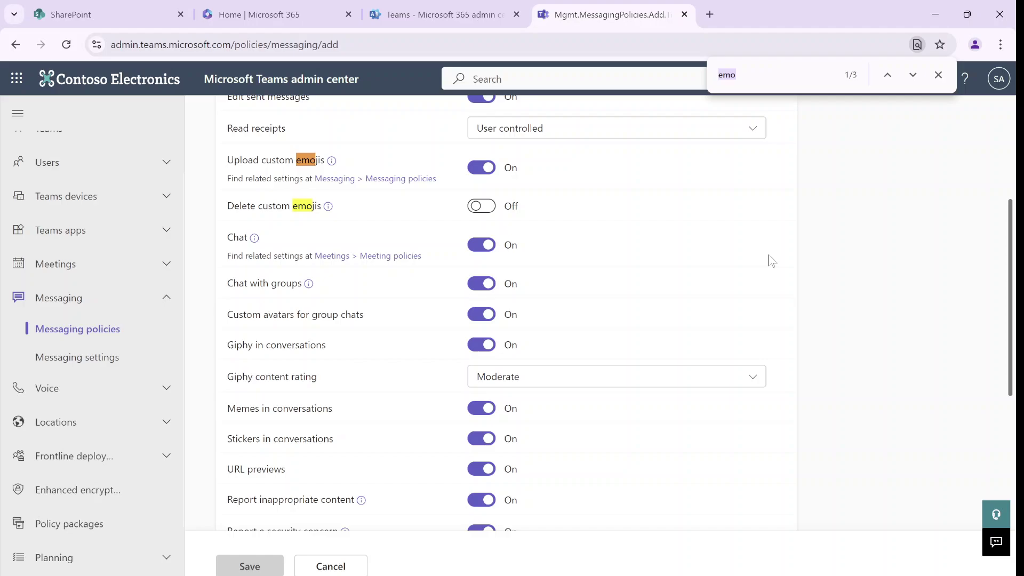
click(479, 206)
Step: Name the policy 'Delete Emoji' and save it
drag(1011, 285, 1008, 347)
click(759, 342)
drag(1009, 328, 1016, 171)
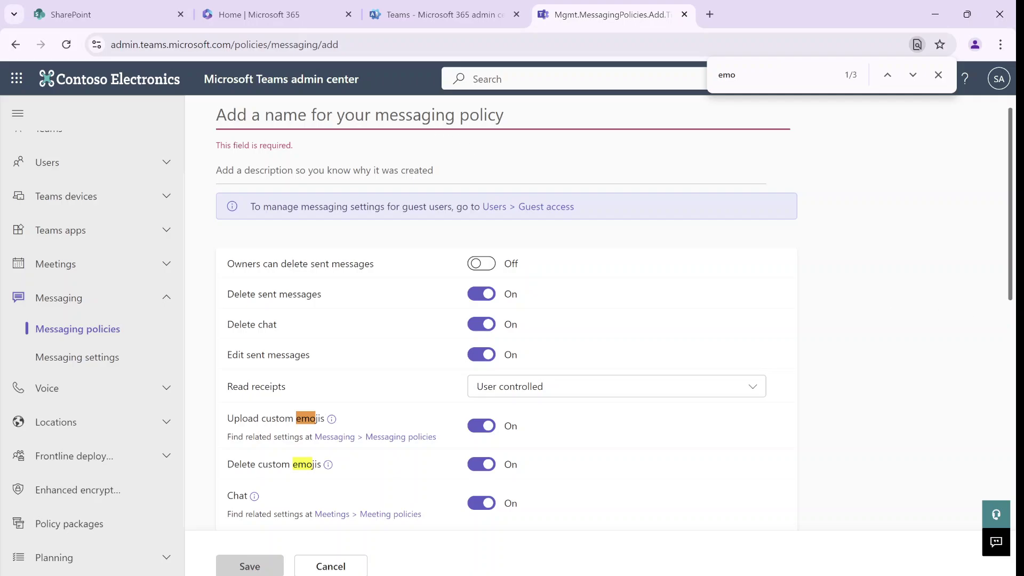
text(Delete)
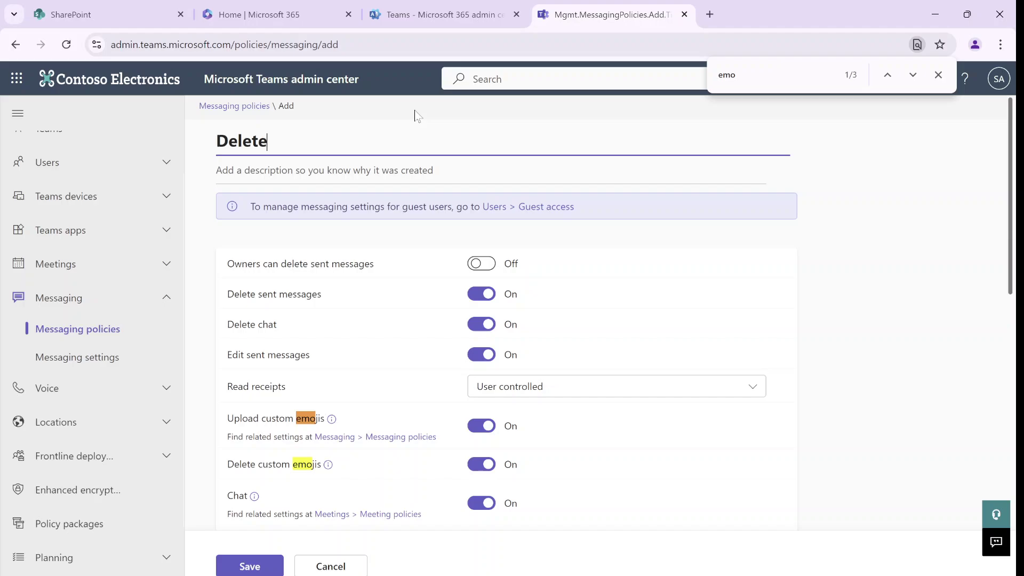
text( Emoji)
click(251, 565)
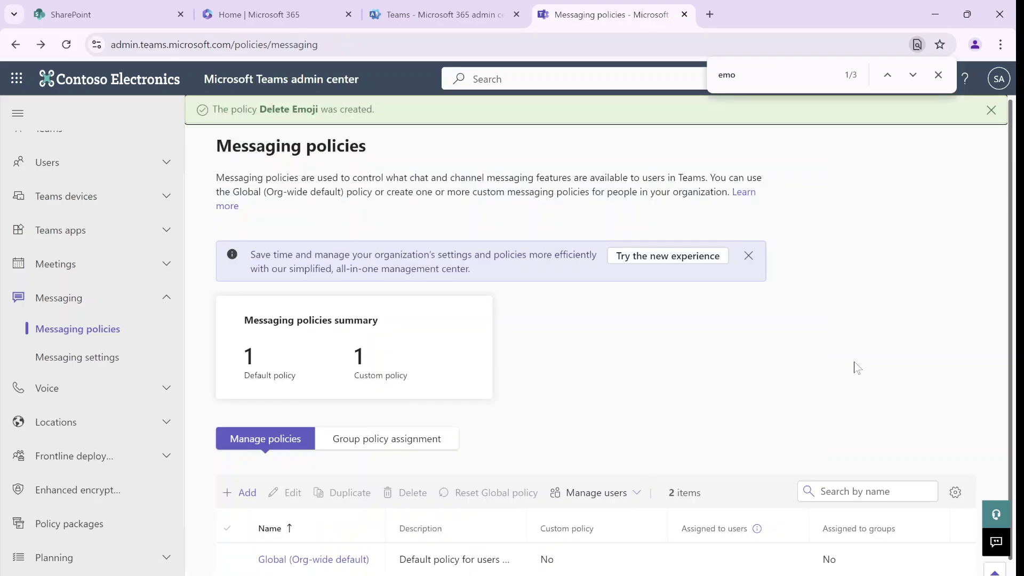
Step: Assign the Delete Emoji policy to the searched user, confirm, and return to Teams
scroll(1010, 294, down, 1)
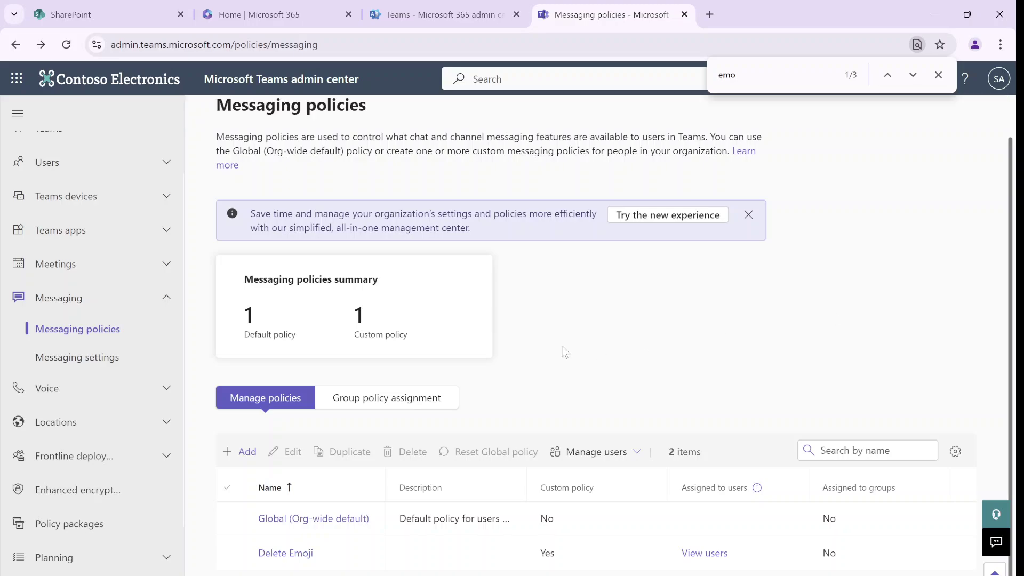
click(233, 568)
click(582, 453)
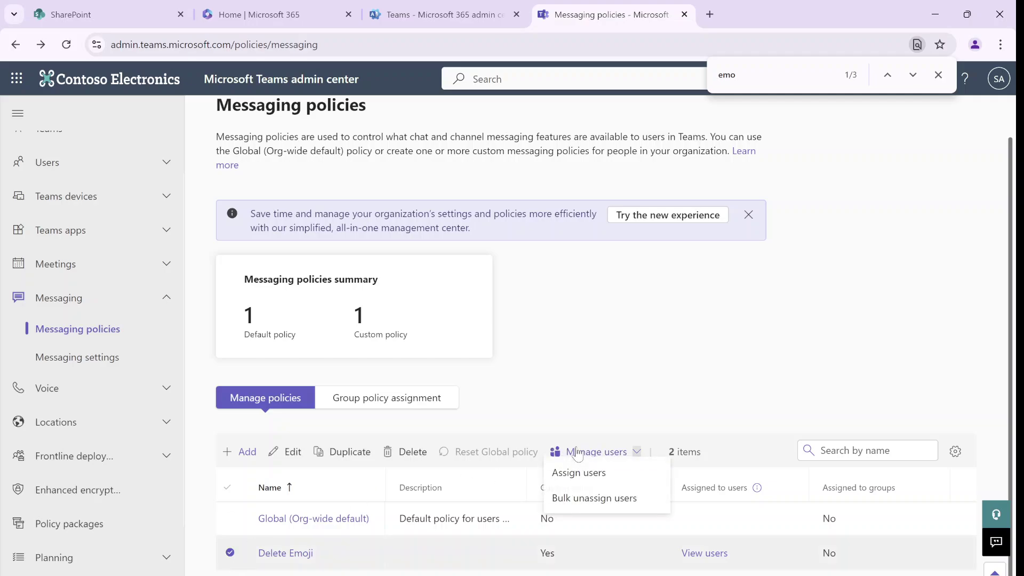
click(628, 479)
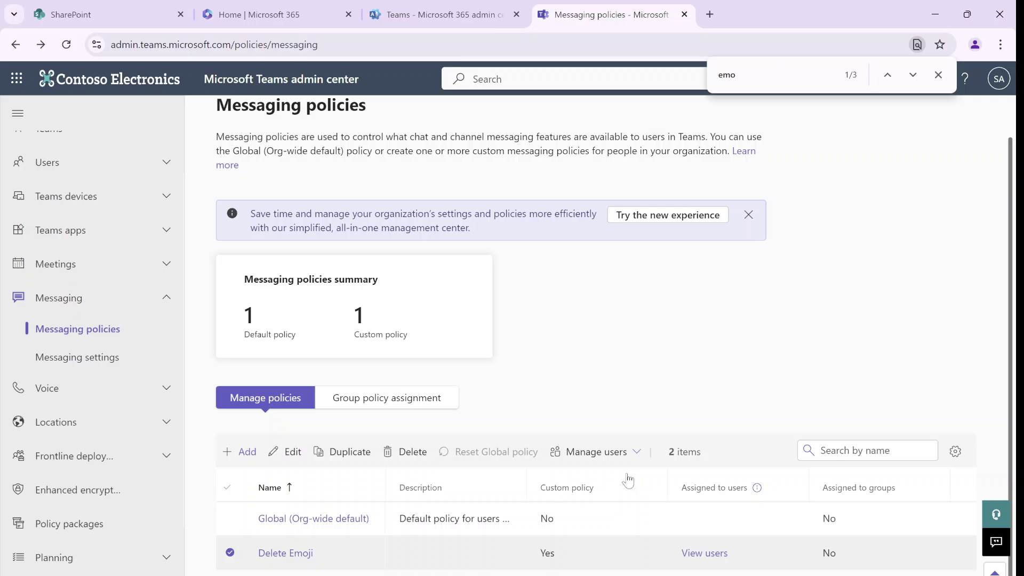
text(alex)
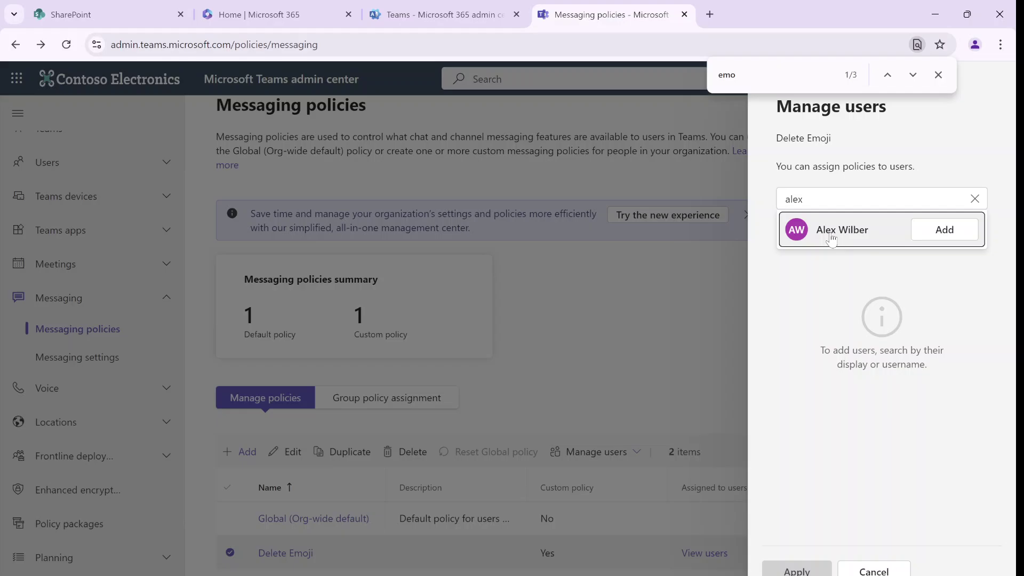
click(945, 231)
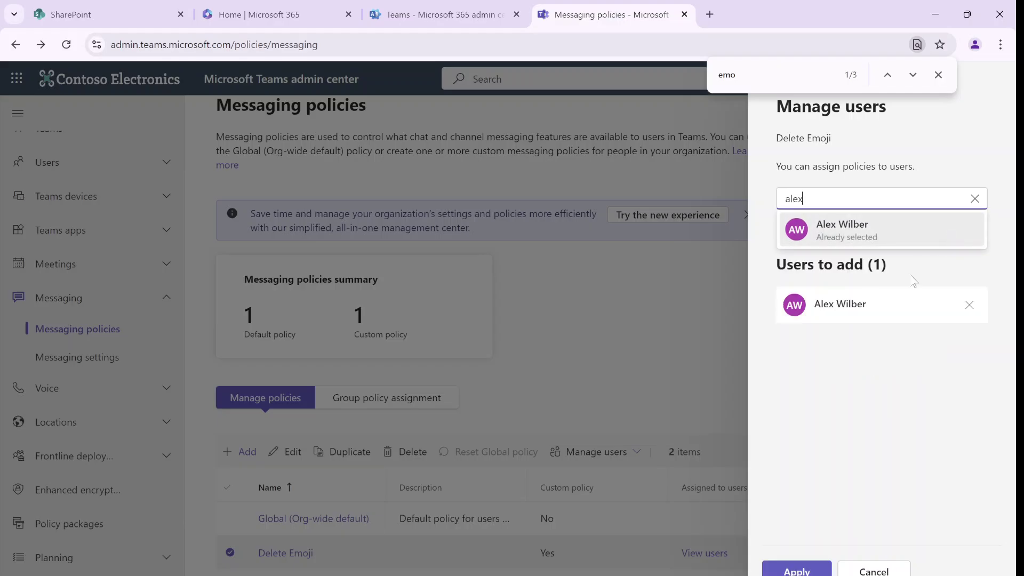
click(794, 568)
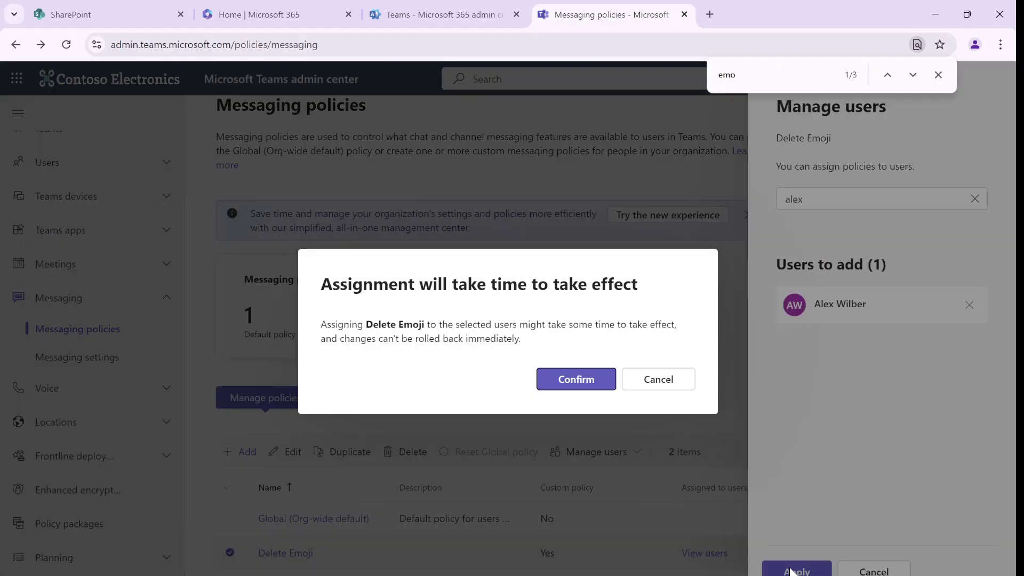
click(583, 394)
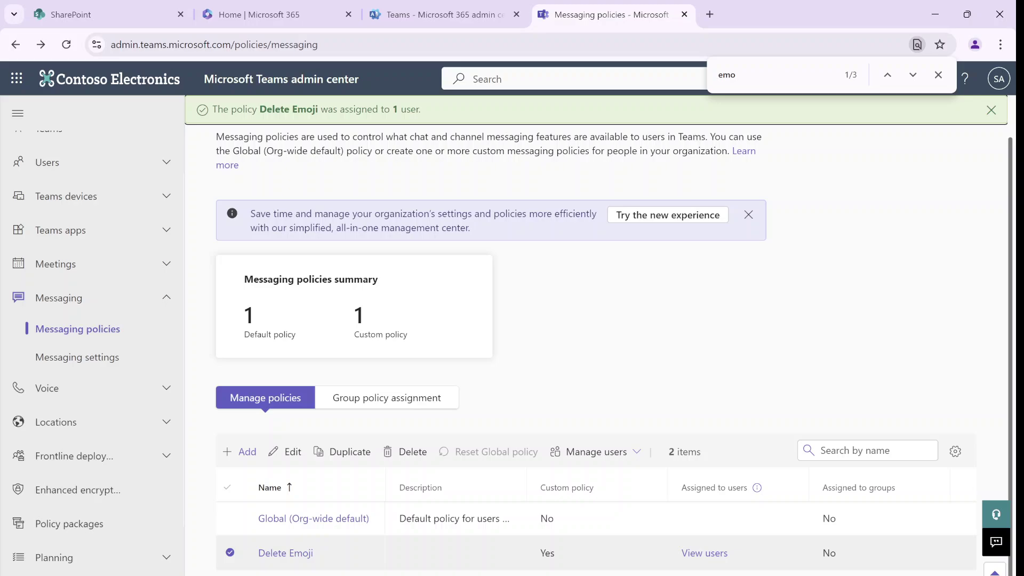
key(alt+Tab)
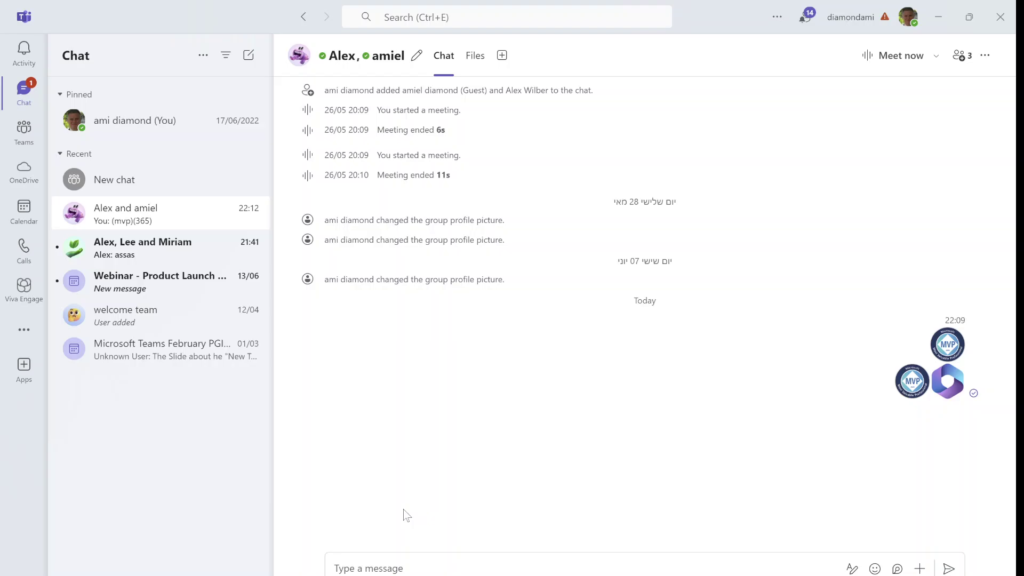
Step: Delete the first Recent custom emoji for the whole organisation via its right-click menu
click(875, 569)
click(738, 234)
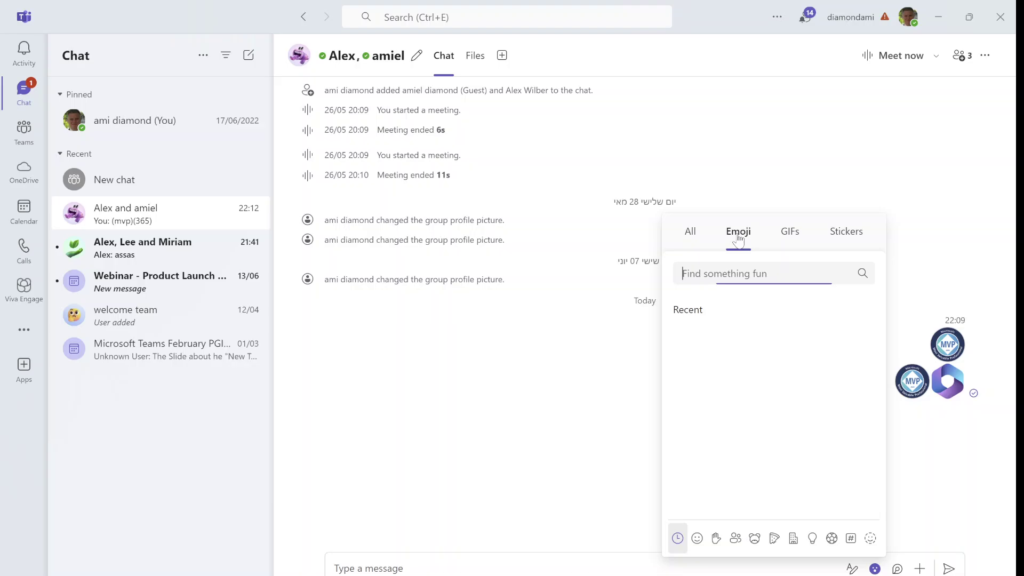
right_click(687, 350)
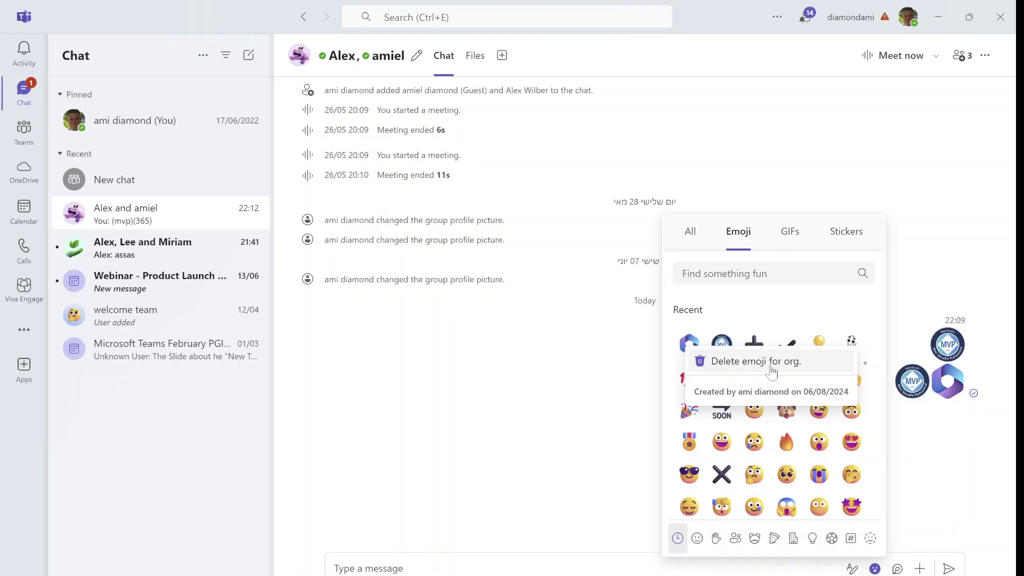
click(772, 372)
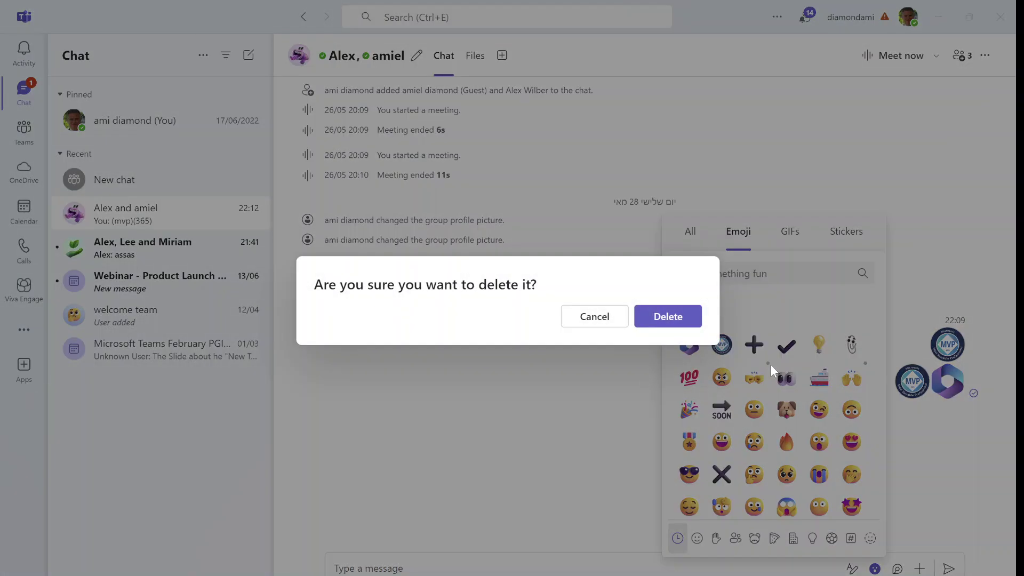
click(687, 319)
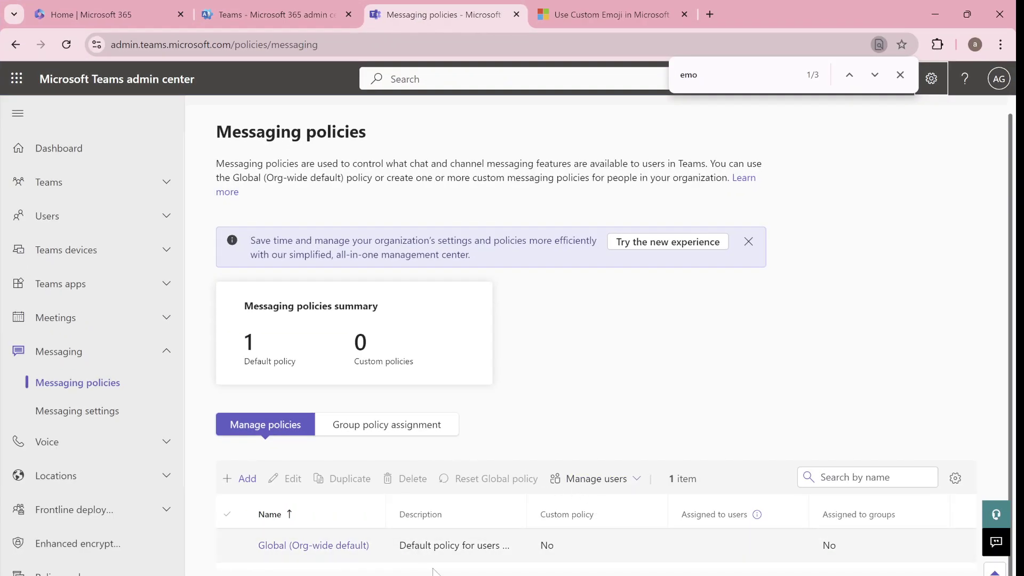
Step: View the Global policy's Delete custom emojis help text, then switch to the custom emoji support article
click(309, 545)
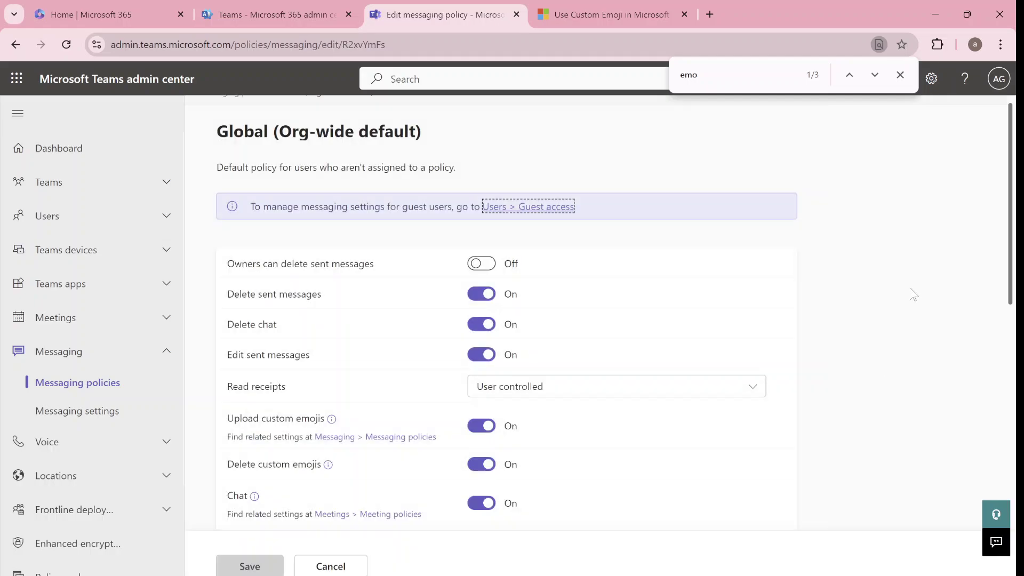
drag(1012, 181, 1004, 302)
key(ctrl+f)
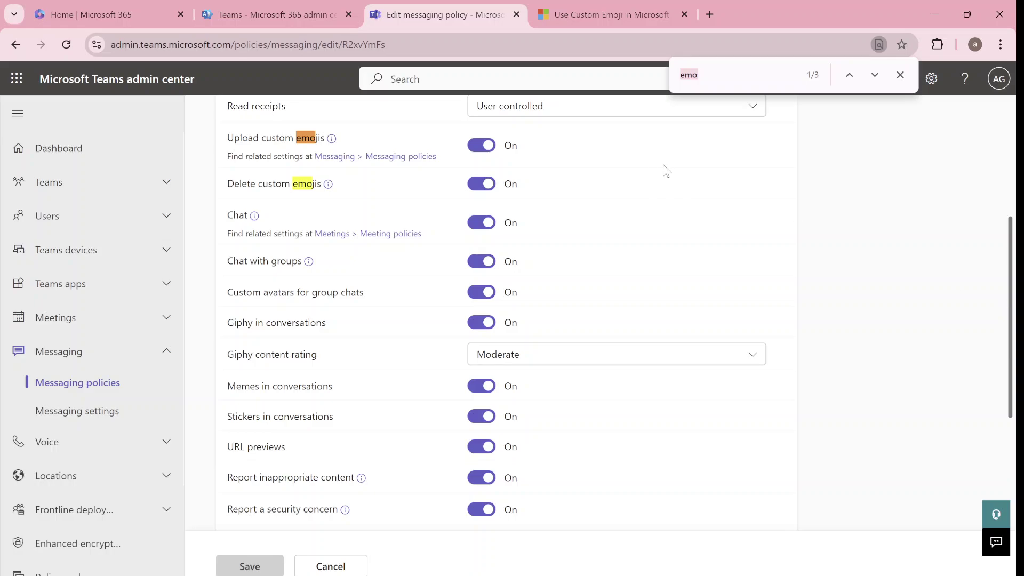
click(329, 185)
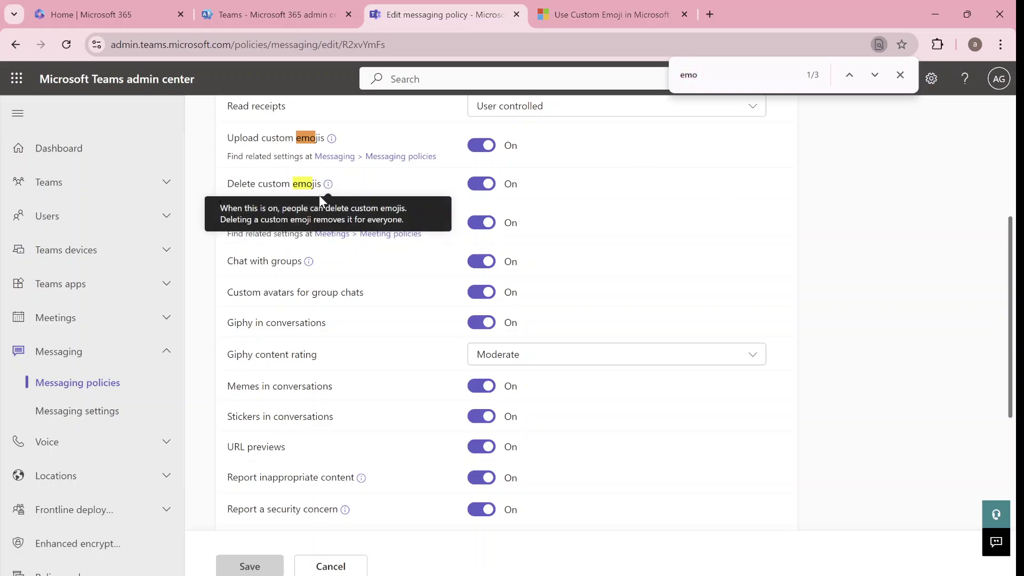
click(331, 185)
click(331, 185)
click(635, 15)
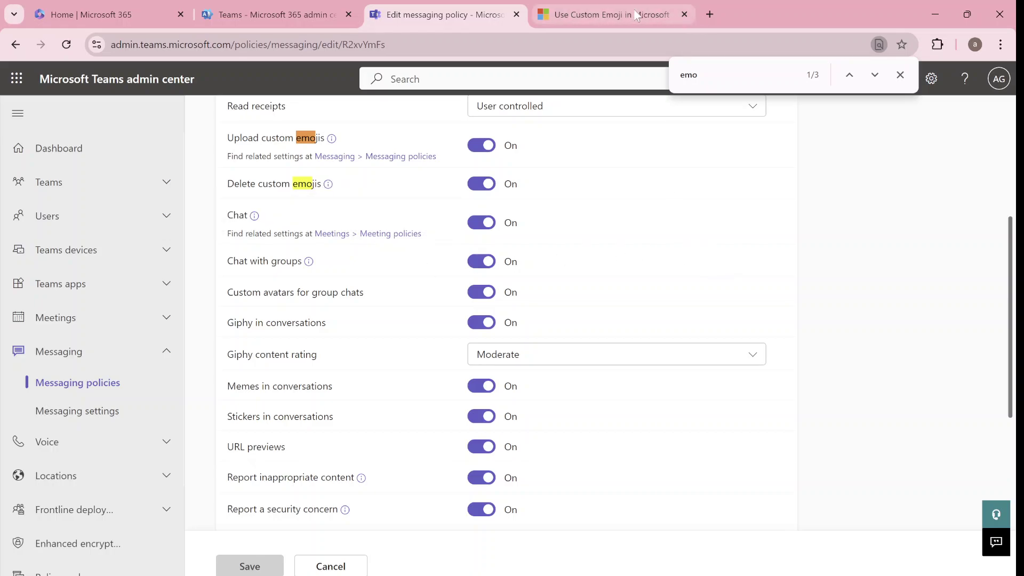
Step: Scroll the custom emoji article from its creation steps down to the Delete a custom emoji section
drag(1016, 417, 1015, 101)
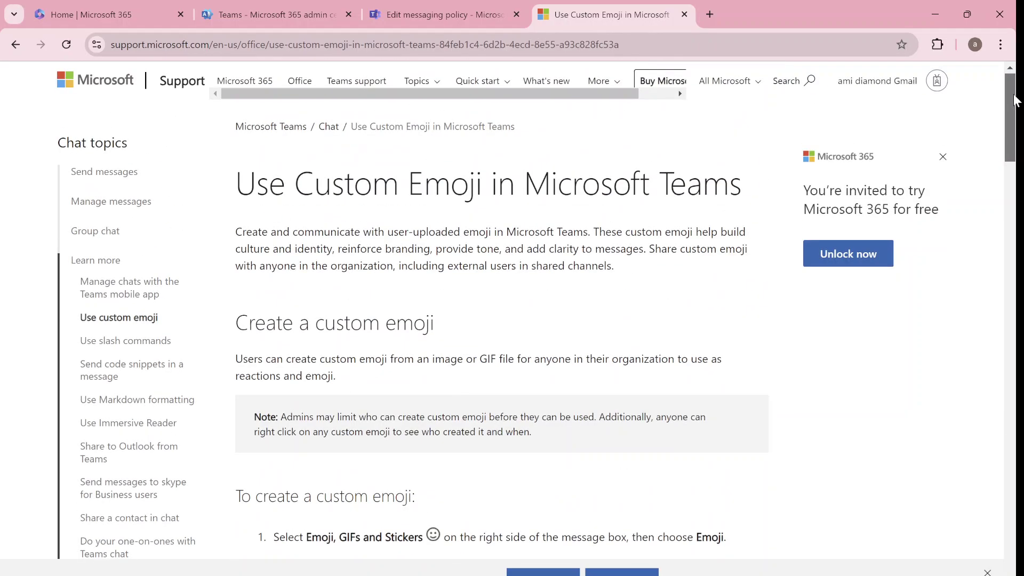
drag(1013, 133, 992, 427)
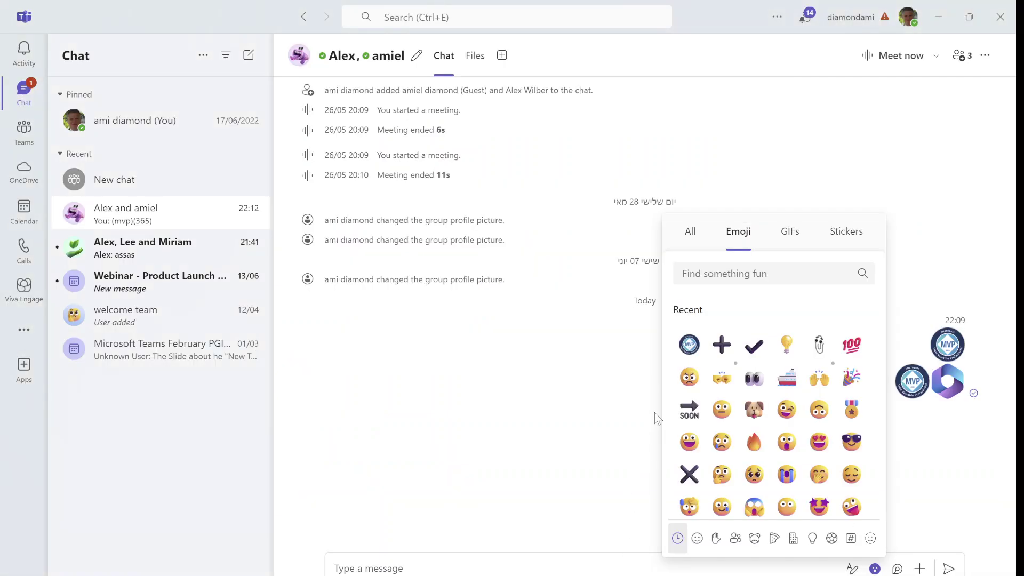
Step: Dismiss the emoji picker to return to the group chat showing the sent MVP and 365 emojis
click(469, 465)
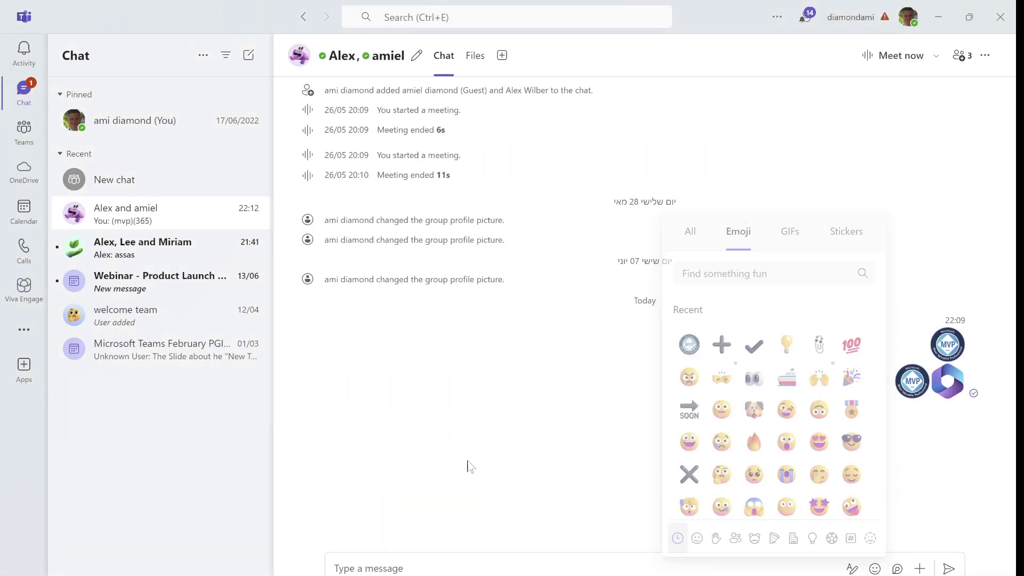